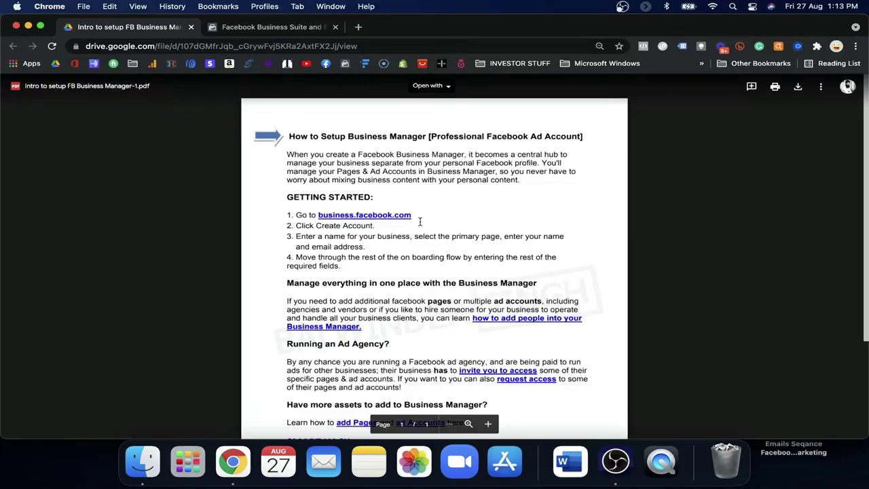
Step: Skim the 'Intro to setup FB Business Manager' PDF, then switch to the Business Manager home tab
{"action": "scroll", "coordinate": [420, 222], "scroll_direction": "down", "scroll_amount": 2}
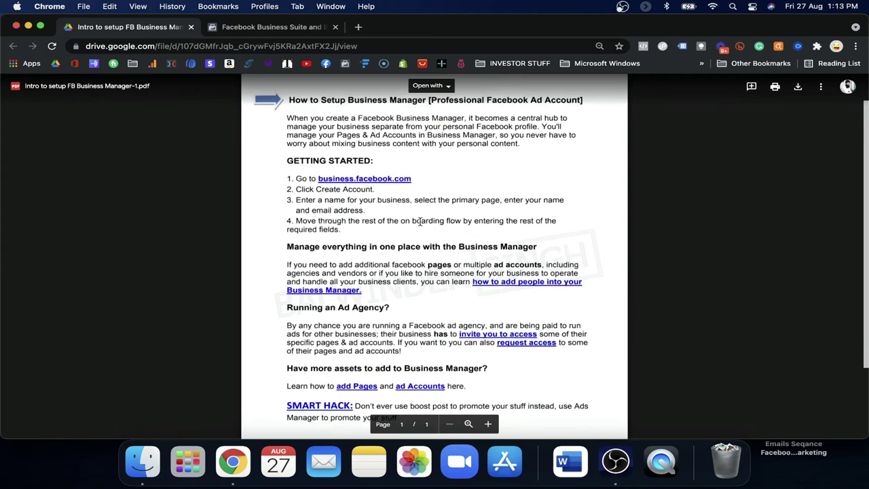
{"action": "scroll", "coordinate": [420, 221], "scroll_direction": "up", "scroll_amount": 2}
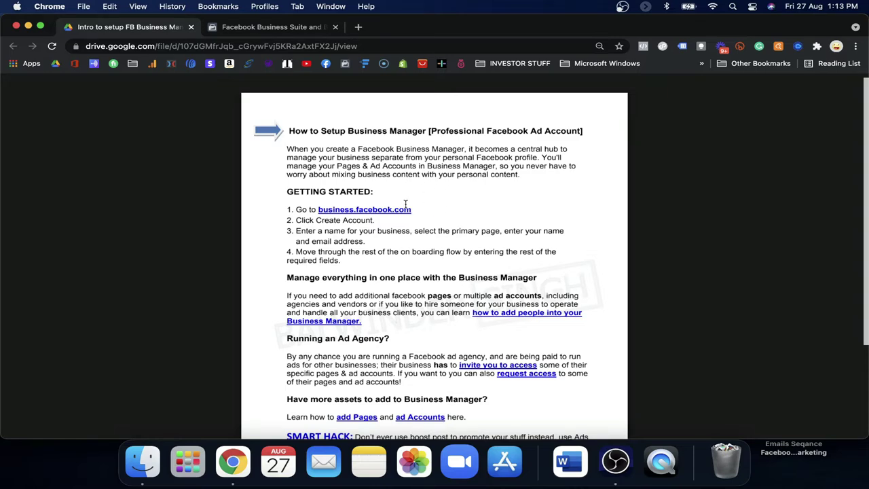
{"action": "scroll", "coordinate": [397, 242], "scroll_direction": "down", "scroll_amount": 3}
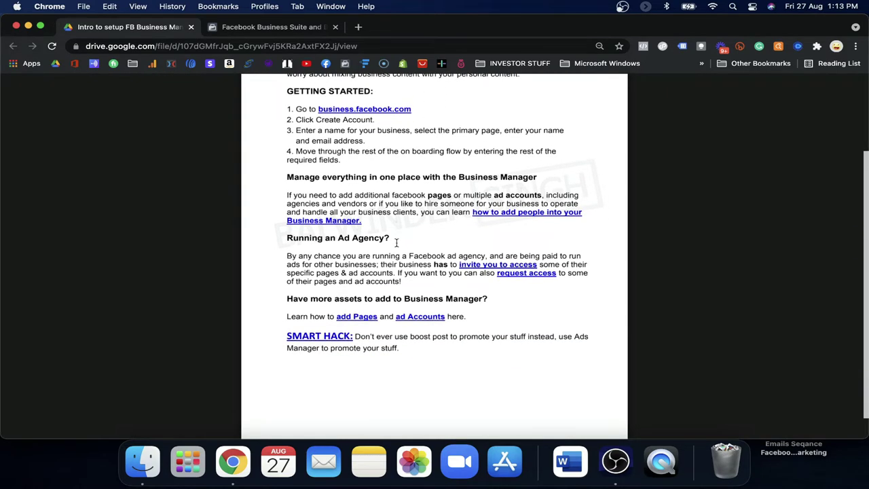
{"action": "scroll", "coordinate": [397, 243], "scroll_direction": "up", "scroll_amount": 3}
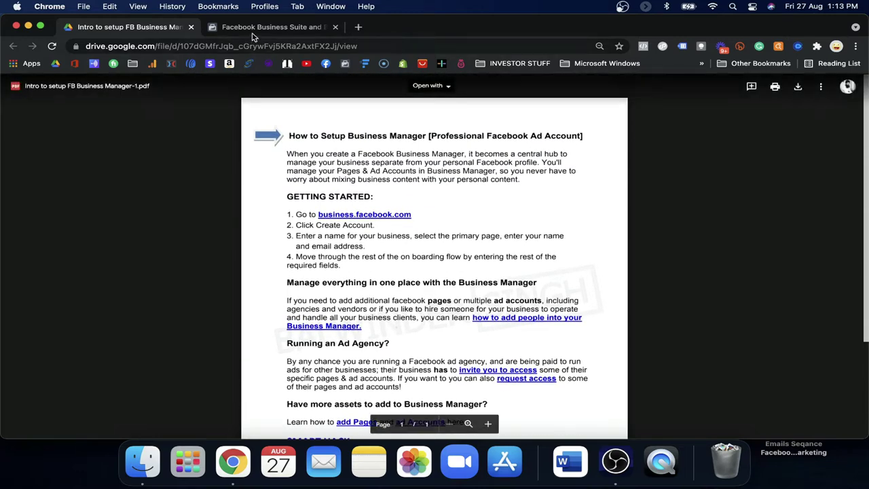
{"action": "left_click", "coordinate": [258, 29]}
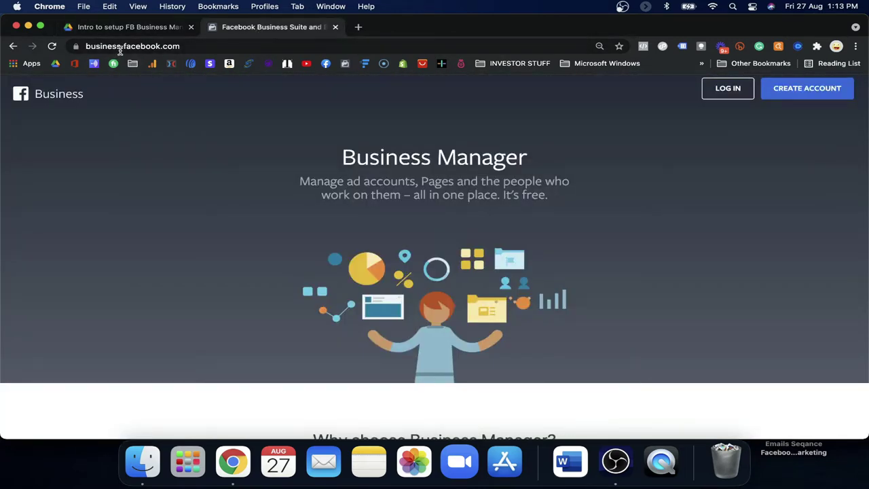
{"action": "left_click", "coordinate": [189, 45]}
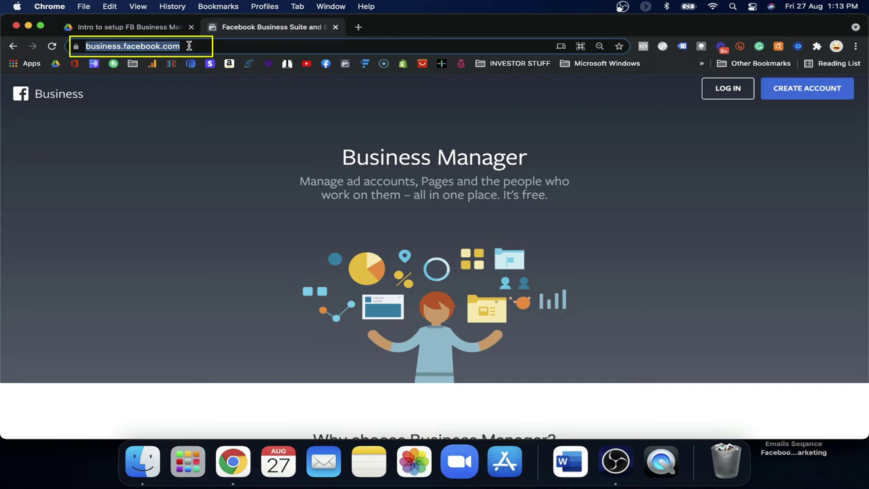
{"action": "left_click", "coordinate": [199, 114]}
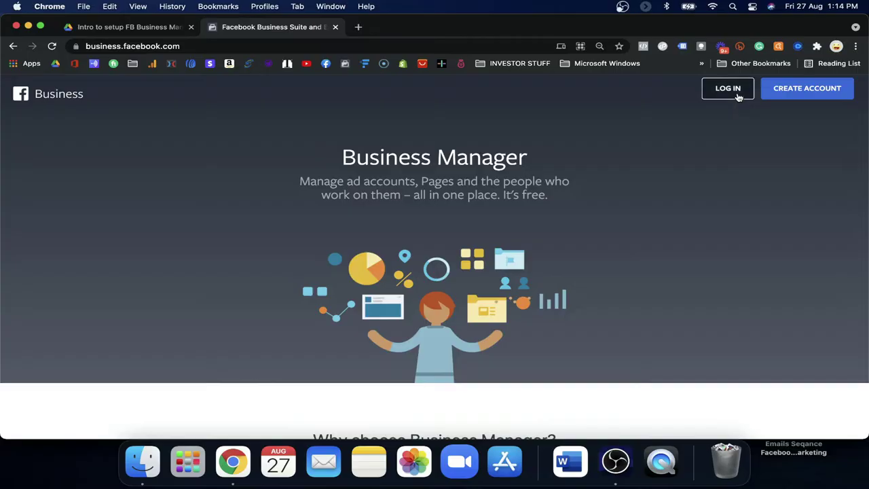
{"action": "left_click", "coordinate": [252, 49]}
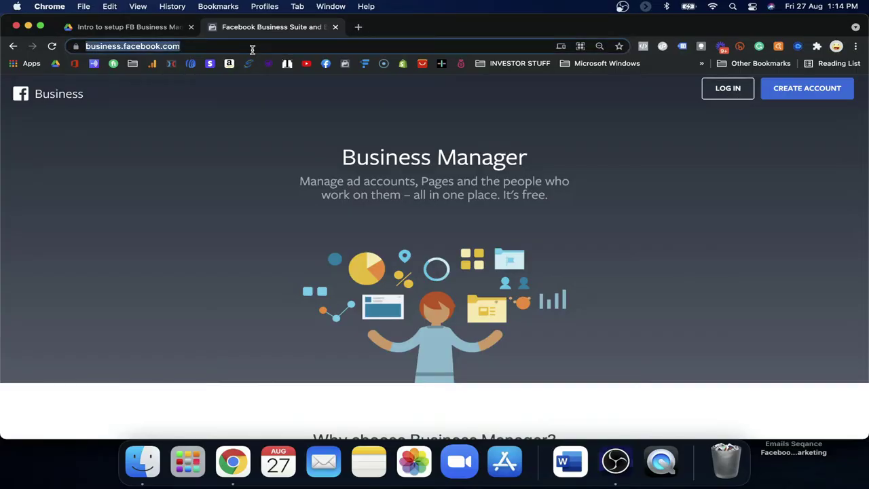
Step: Log in to Facebook using the saved email and password autofill suggestion
{"action": "left_click", "coordinate": [722, 98]}
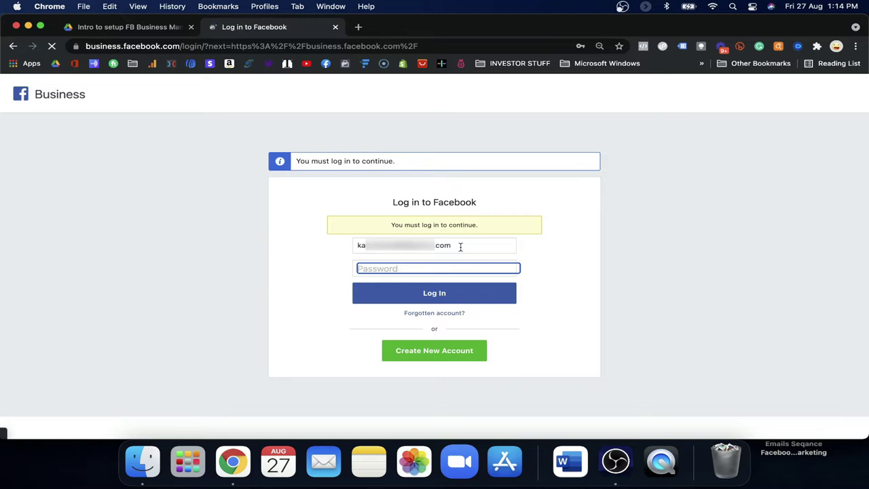
{"action": "left_click", "coordinate": [460, 247]}
{"action": "left_click", "coordinate": [440, 295]}
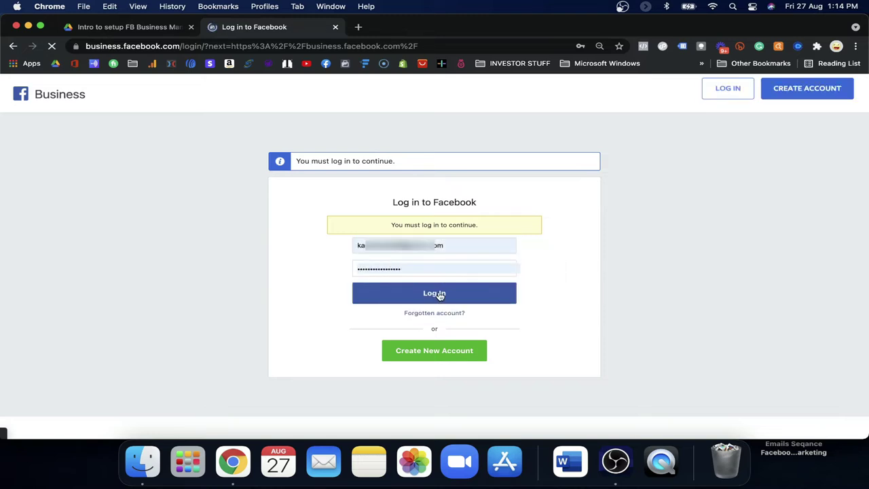
{"action": "left_click", "coordinate": [440, 296]}
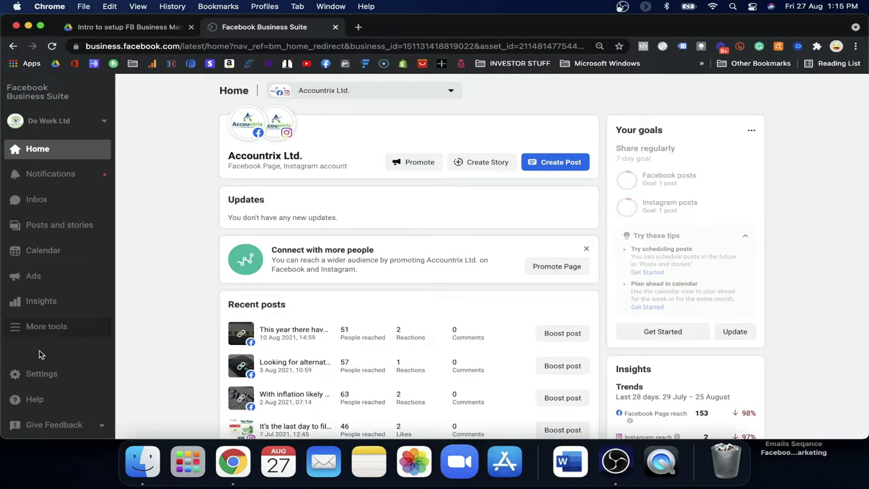
Step: Choose Switch to Business Manager from the Give Feedback menu and confirm the switch
{"action": "left_click", "coordinate": [62, 429]}
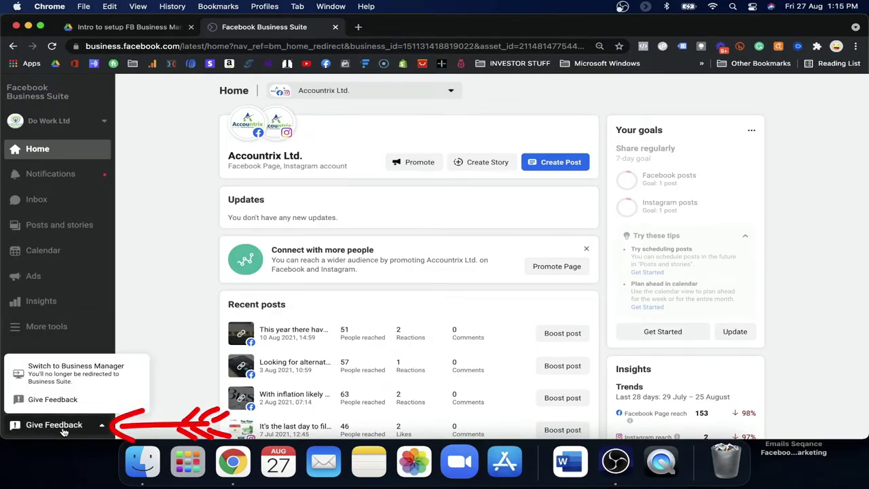
{"action": "left_click", "coordinate": [80, 377]}
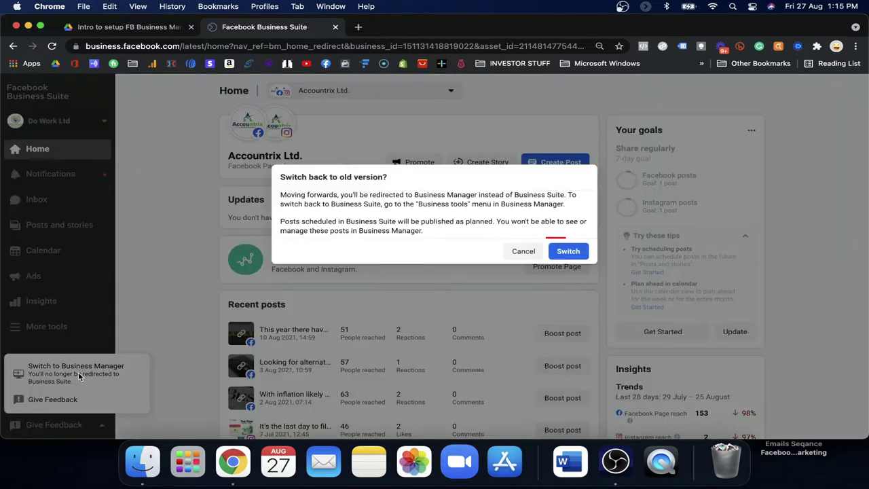
{"action": "left_click", "coordinate": [574, 255]}
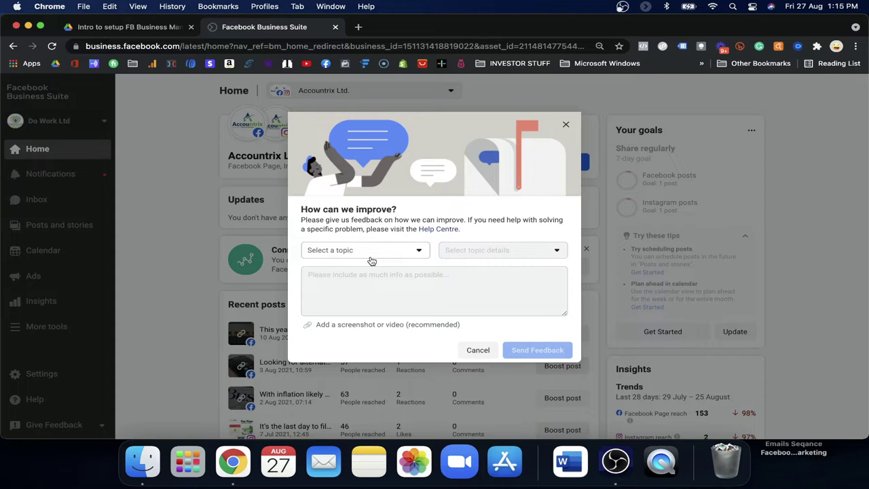
Step: Send feedback on Ad account settings > Ad account with a short written note, then click Done
{"action": "left_click", "coordinate": [371, 258]}
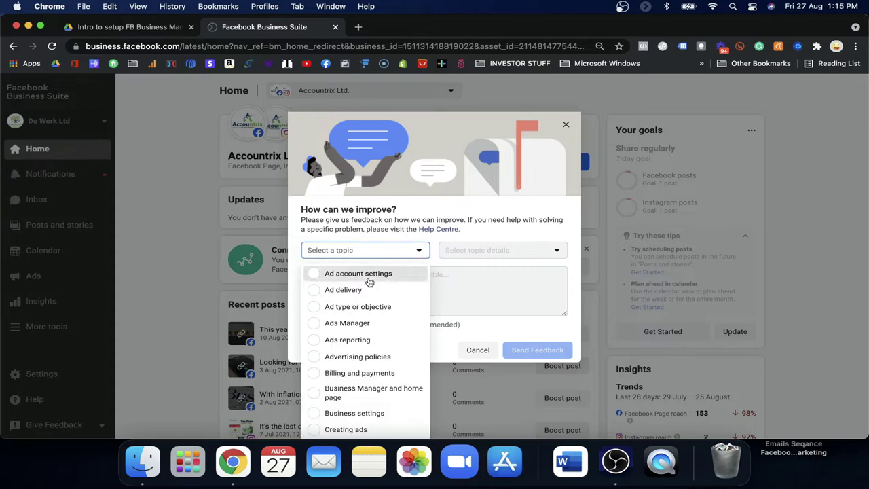
{"action": "left_click", "coordinate": [367, 274]}
{"action": "left_click", "coordinate": [475, 251]}
{"action": "left_click", "coordinate": [469, 279]}
{"action": "left_click", "coordinate": [409, 297]}
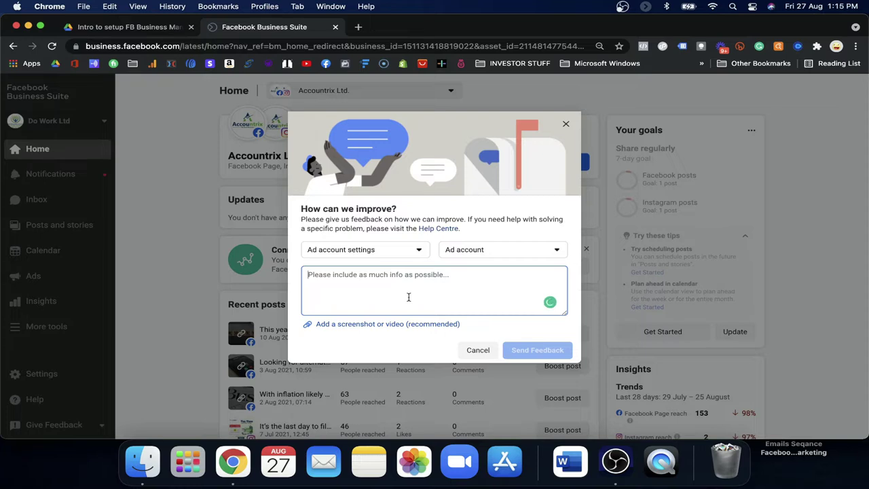
{"action": "type", "text": "would li"}
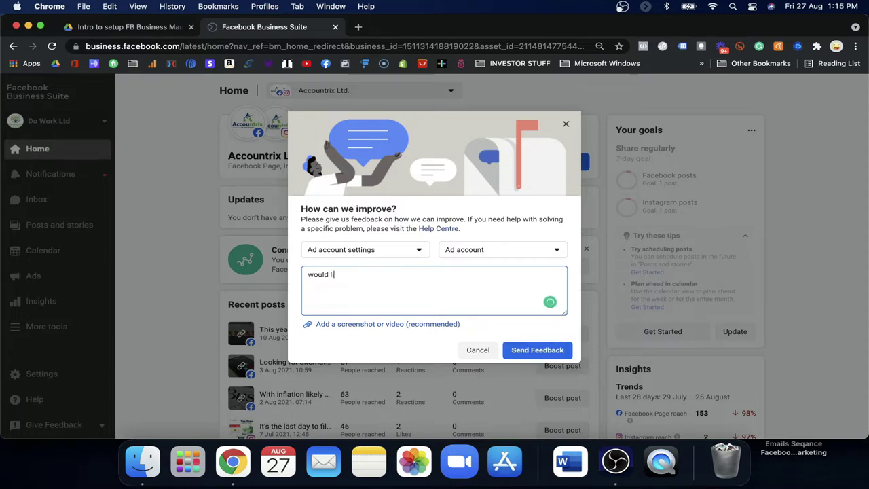
{"action": "type", "text": "ke to love use BM"}
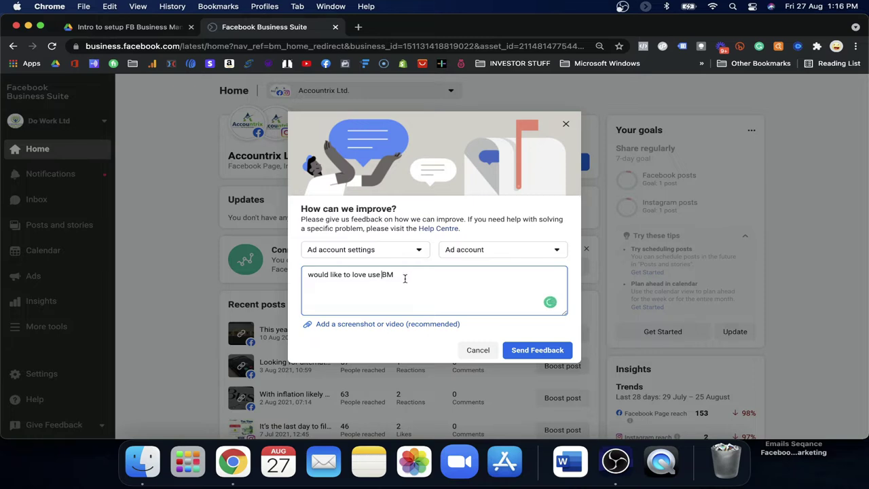
{"action": "left_click", "coordinate": [547, 350]}
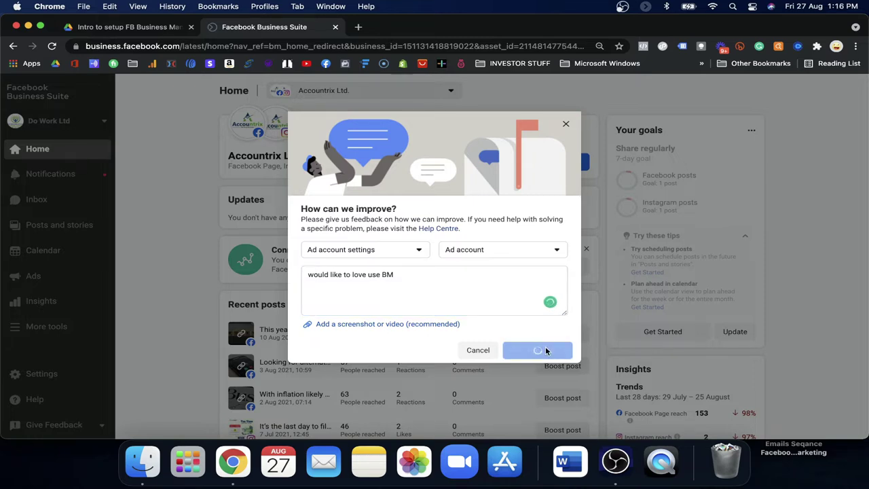
{"action": "left_click", "coordinate": [555, 286]}
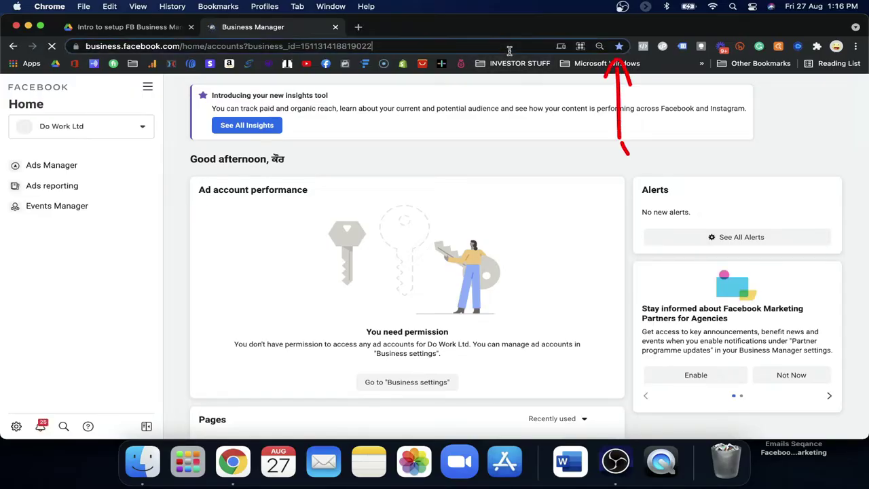
{"action": "left_click", "coordinate": [510, 50]}
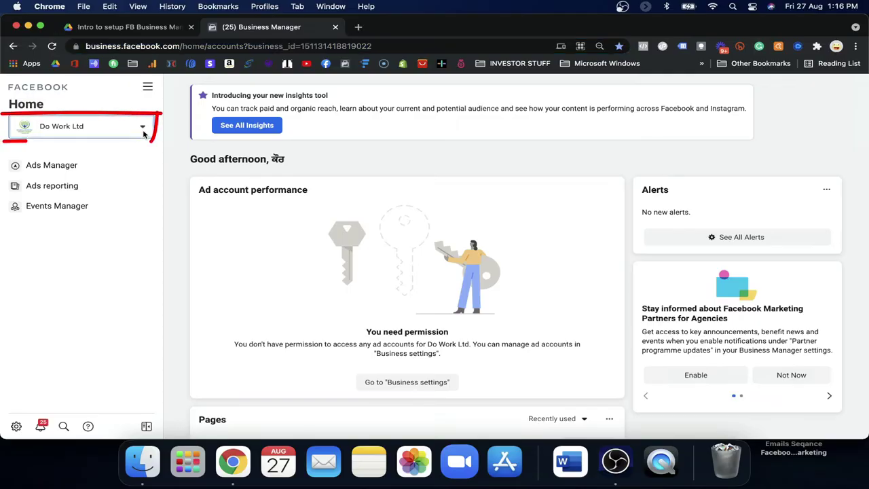
Step: Choose Create from the business accounts dropdown to open the new account form
{"action": "left_click", "coordinate": [143, 128]}
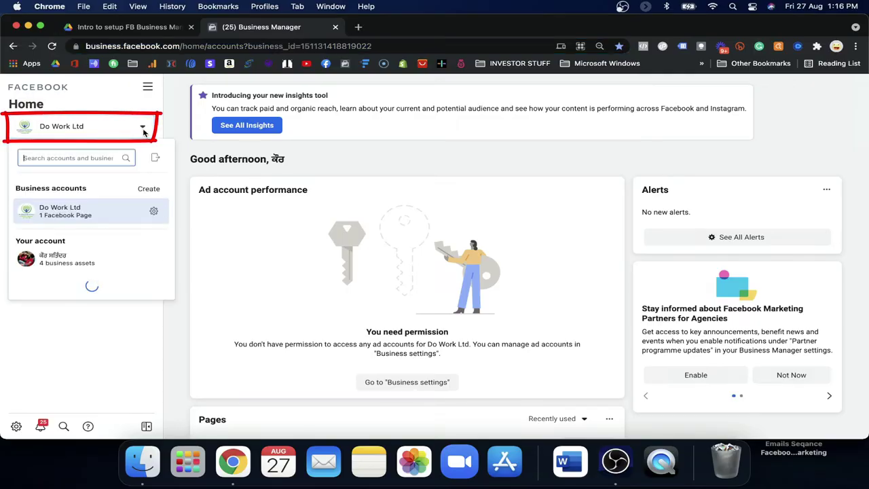
{"action": "left_click", "coordinate": [149, 189]}
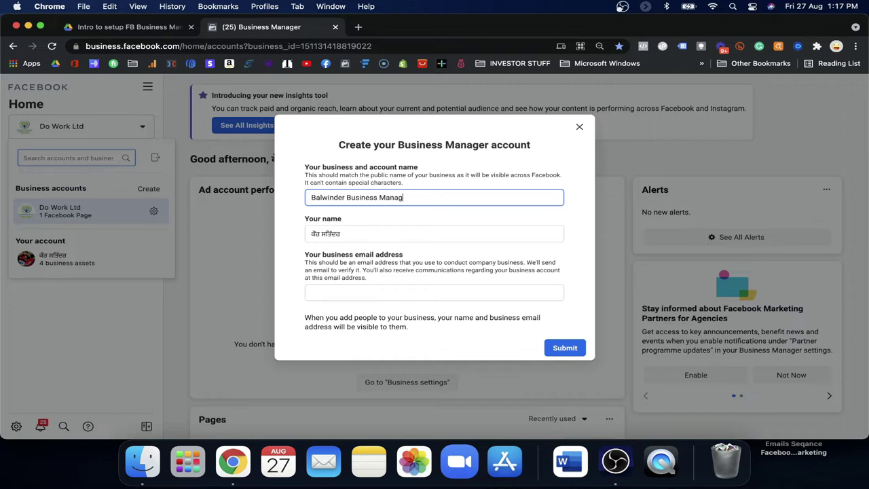
Step: Finish entering your name and the business email, then submit the new business account
{"action": "left_click", "coordinate": [379, 232]}
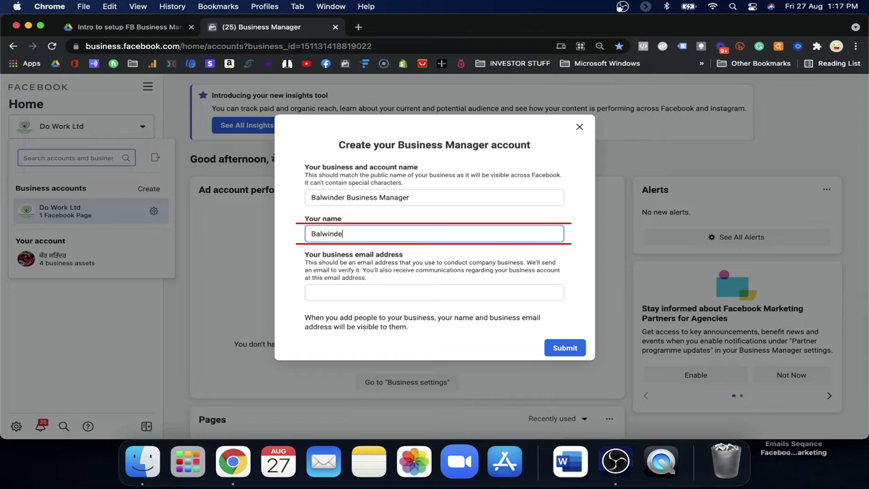
{"action": "type", "text": "singh"}
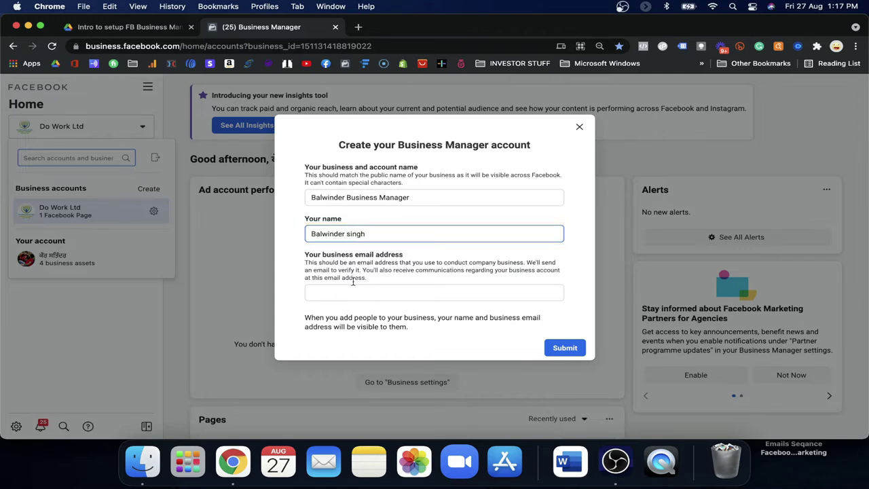
{"action": "left_click", "coordinate": [349, 294]}
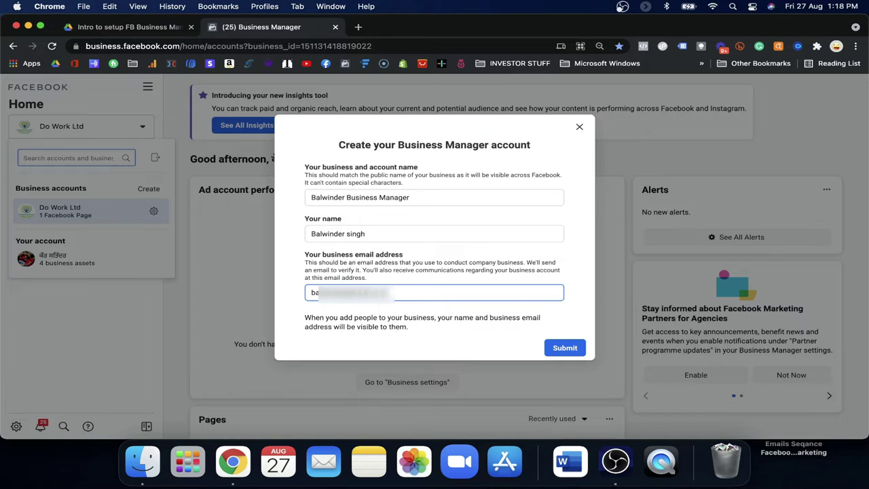
{"action": "left_click", "coordinate": [556, 349]}
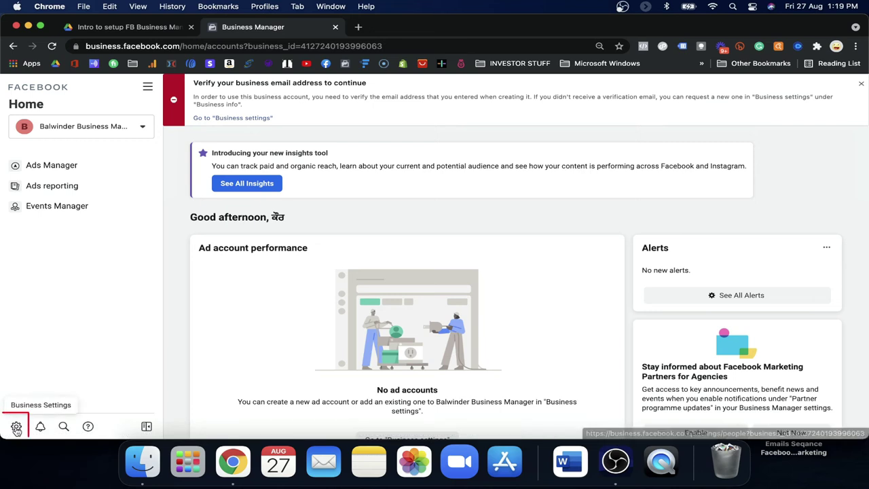
Step: Open Business Settings from the gear icon and select Business info in the sidebar
{"action": "left_click", "coordinate": [17, 427]}
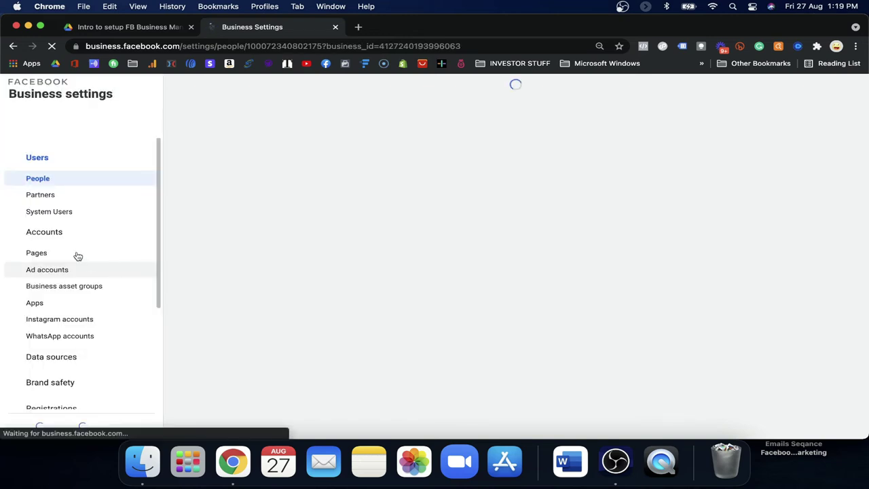
{"action": "scroll", "coordinate": [77, 254], "scroll_direction": "down", "scroll_amount": 5}
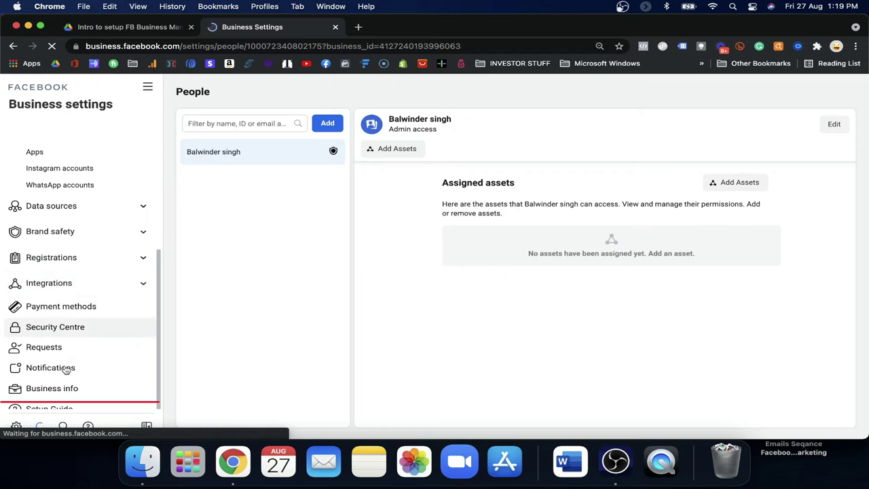
{"action": "left_click", "coordinate": [65, 390]}
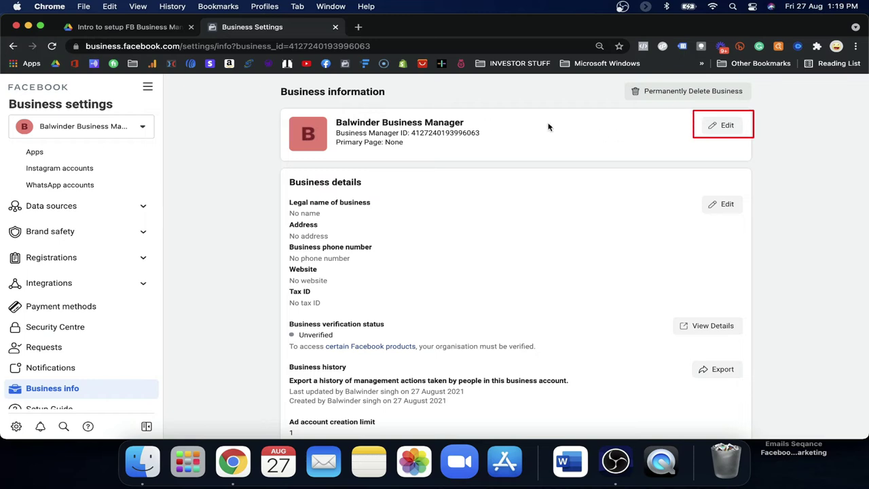
{"action": "left_click", "coordinate": [727, 126]}
{"action": "left_click", "coordinate": [452, 133]}
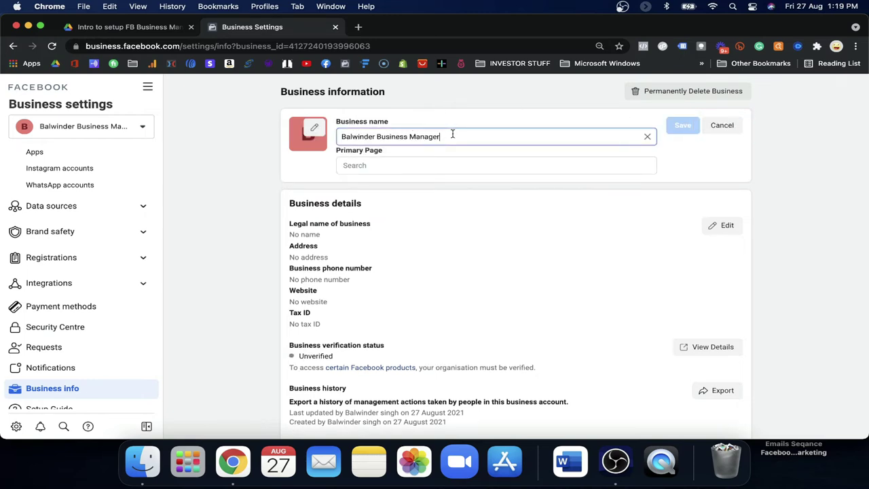
{"action": "left_click", "coordinate": [320, 149]}
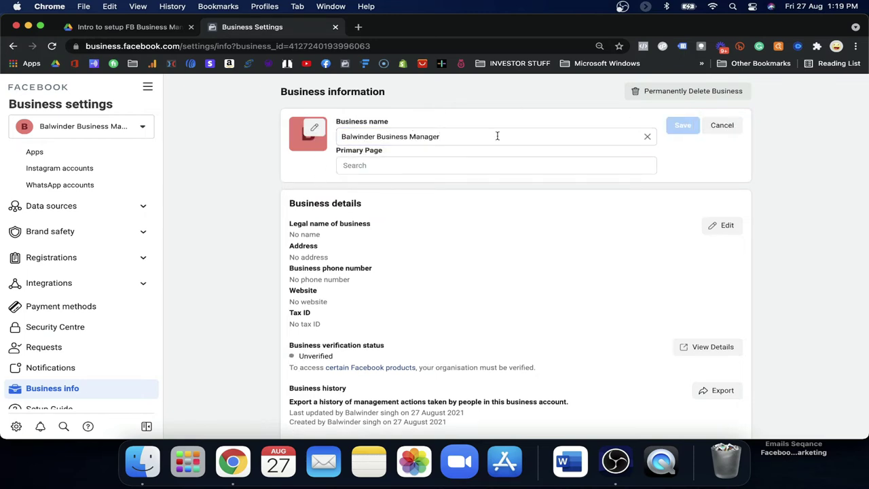
{"action": "left_click", "coordinate": [725, 129]}
{"action": "scroll", "coordinate": [442, 245], "scroll_direction": "down", "scroll_amount": 3}
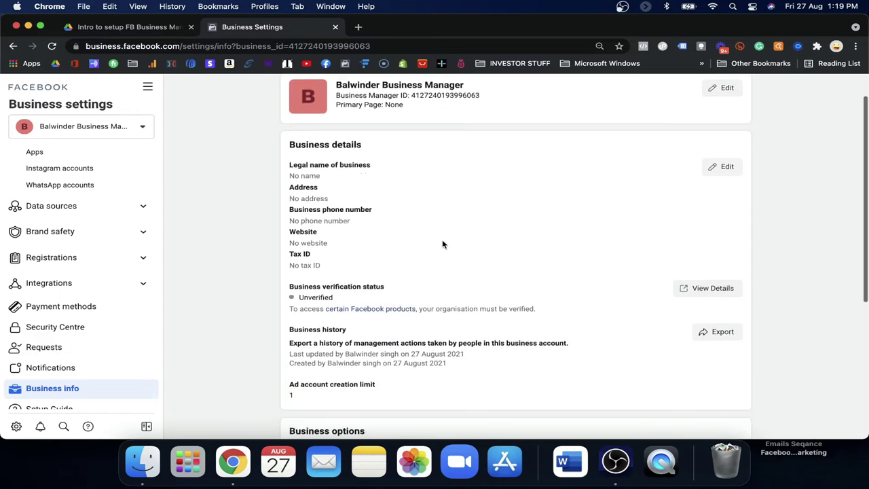
{"action": "scroll", "coordinate": [442, 245], "scroll_direction": "down", "scroll_amount": 5}
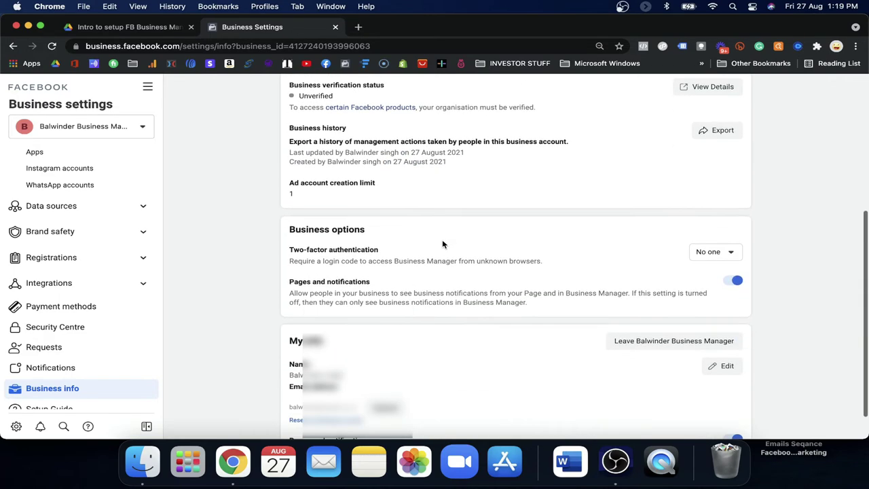
{"action": "scroll", "coordinate": [330, 330], "scroll_direction": "down", "scroll_amount": 1}
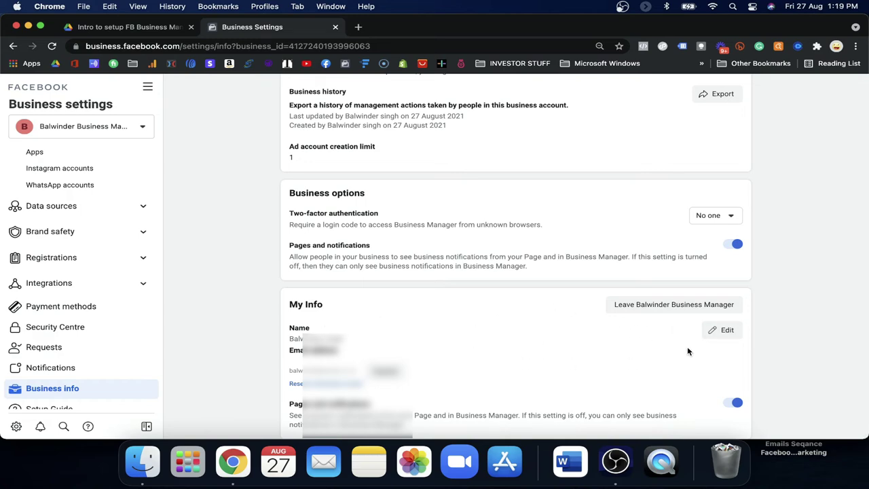
{"action": "scroll", "coordinate": [482, 333], "scroll_direction": "up", "scroll_amount": 3}
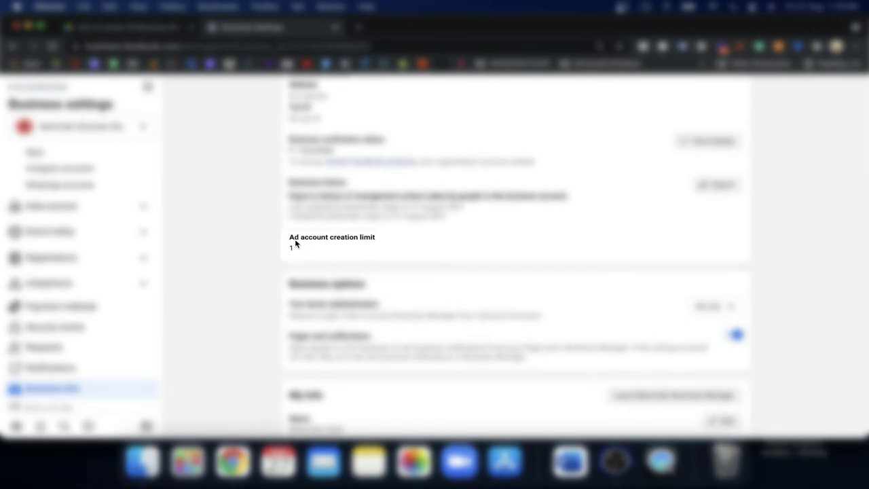
{"action": "left_click_drag", "start_coordinate": [352, 237], "coordinate": [379, 238]}
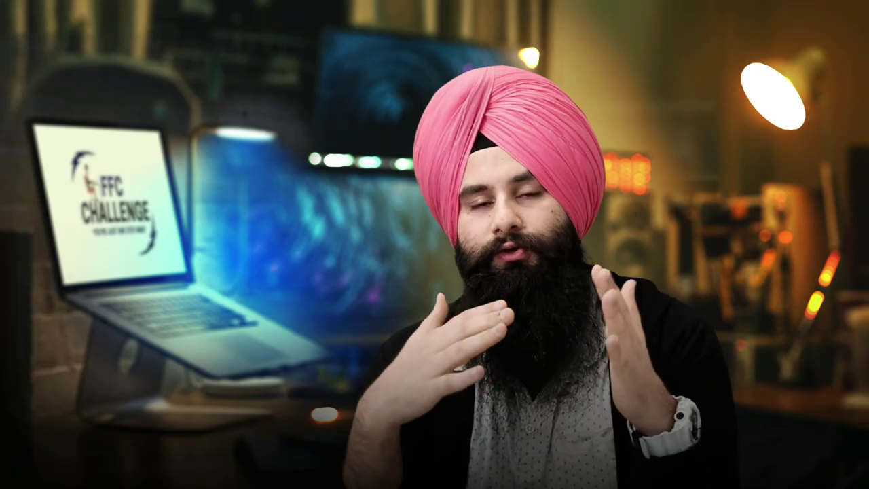